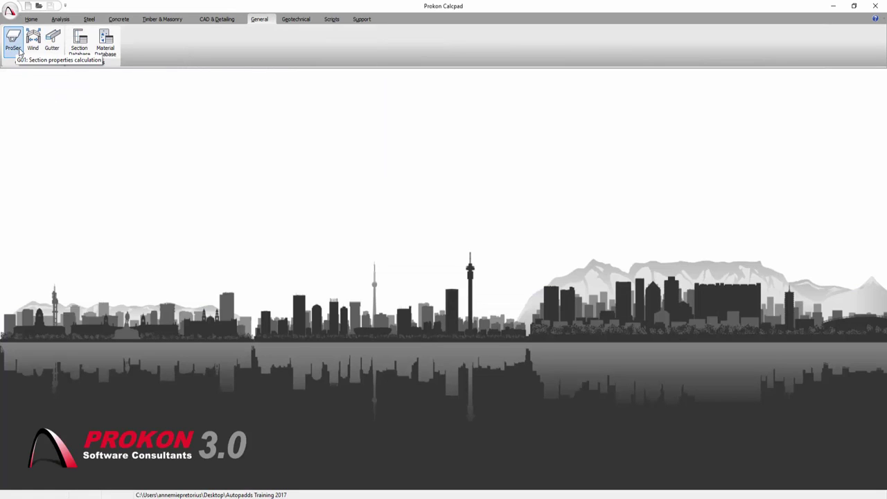
# Launch the ProSec section properties calculation module from Calcpad.
pyautogui.click(13, 42)
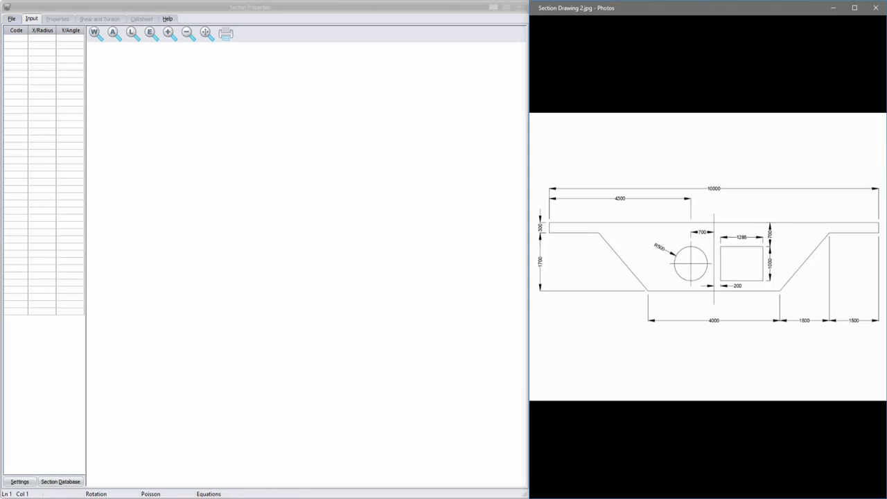
pyautogui.click(15, 33)
pyautogui.click(47, 34)
pyautogui.click(73, 32)
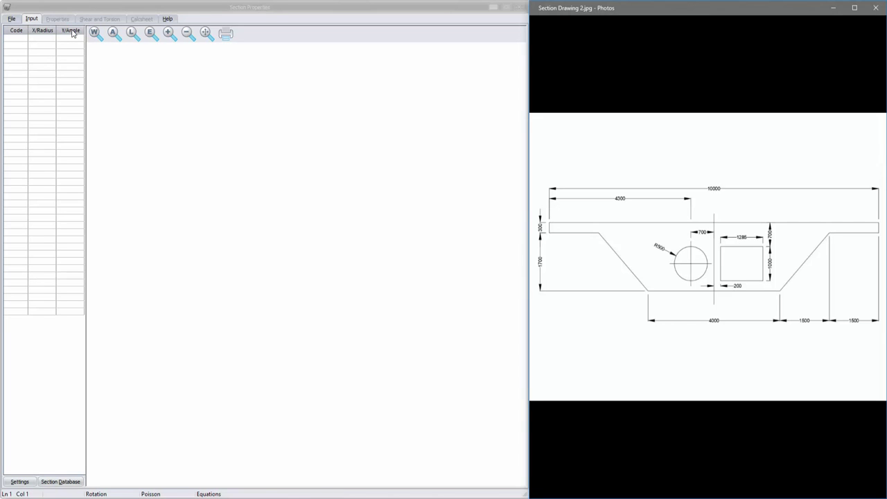
pyautogui.click(21, 41)
pyautogui.click(24, 39)
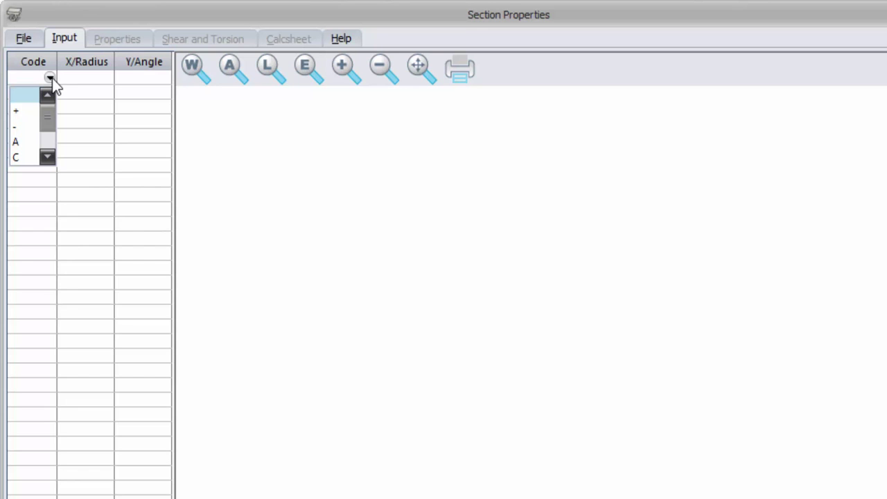
pyautogui.click(48, 157)
pyautogui.click(47, 157)
pyautogui.click(47, 157)
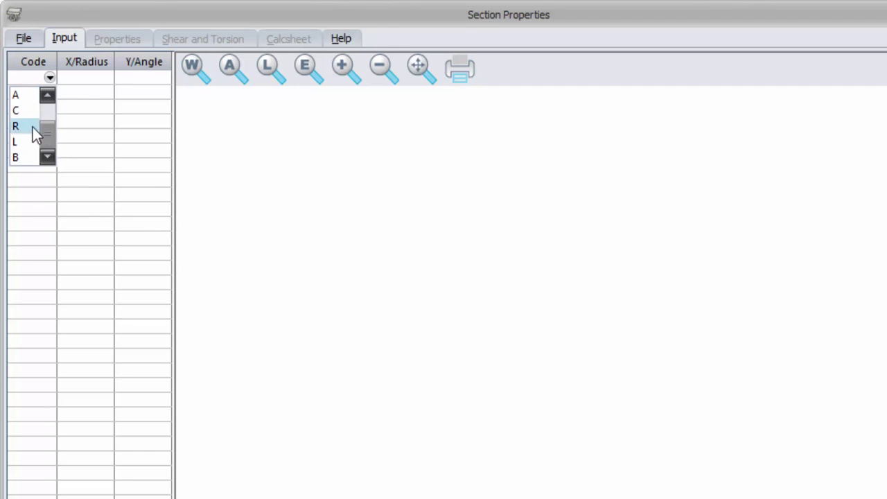
pyautogui.scroll(3, 29, 132)
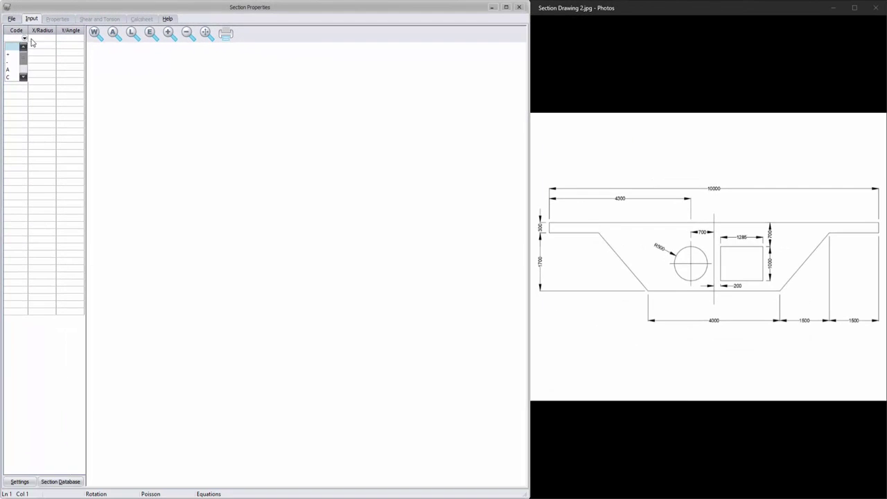
pyautogui.click(38, 43)
pyautogui.click(65, 43)
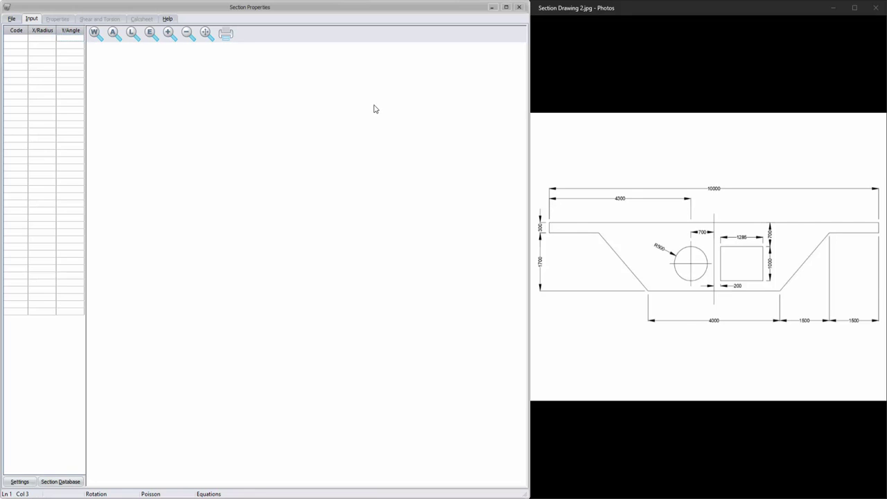
# Start a solid '+' outline at 0,0 and add a 10000 X offset for the top edge.
pyautogui.press('ctrl')
pyautogui.click(24, 39)
pyautogui.click(14, 60)
pyautogui.click(40, 43)
pyautogui.click(68, 42)
pyautogui.click(54, 42)
pyautogui.click(63, 42)
pyautogui.click(43, 40)
pyautogui.click(63, 41)
pyautogui.click(50, 47)
pyautogui.write('10000')
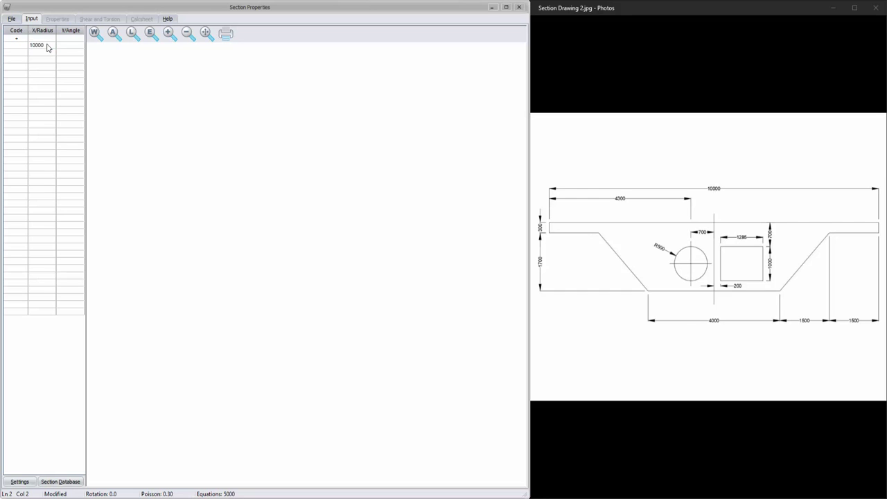
pyautogui.press('Return')
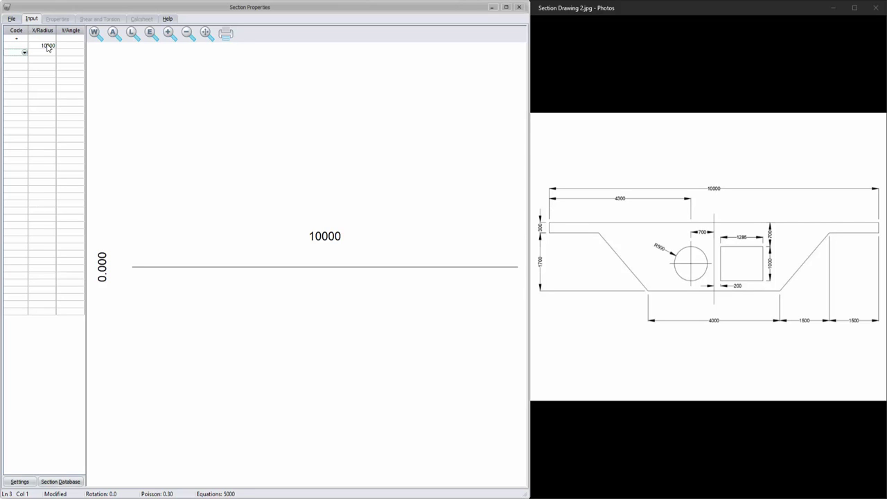
# Check the length units in Settings and close it unchanged.
pyautogui.click(47, 47)
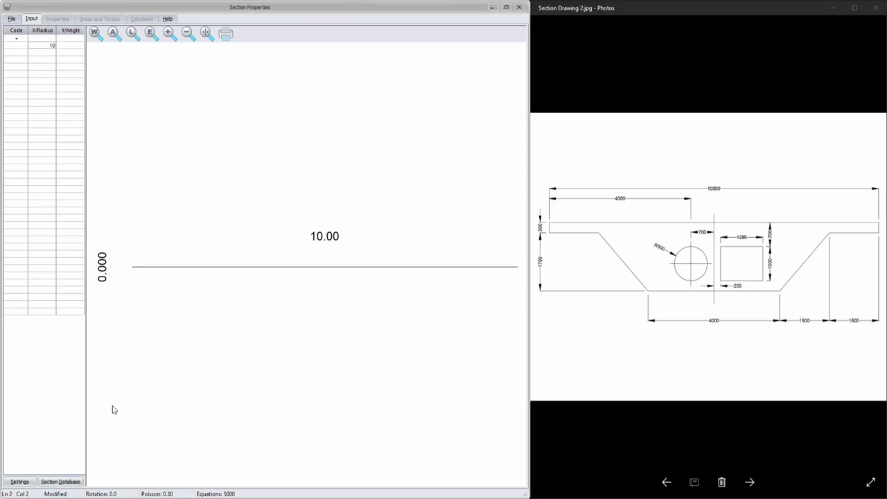
pyautogui.click(17, 482)
pyautogui.click(158, 454)
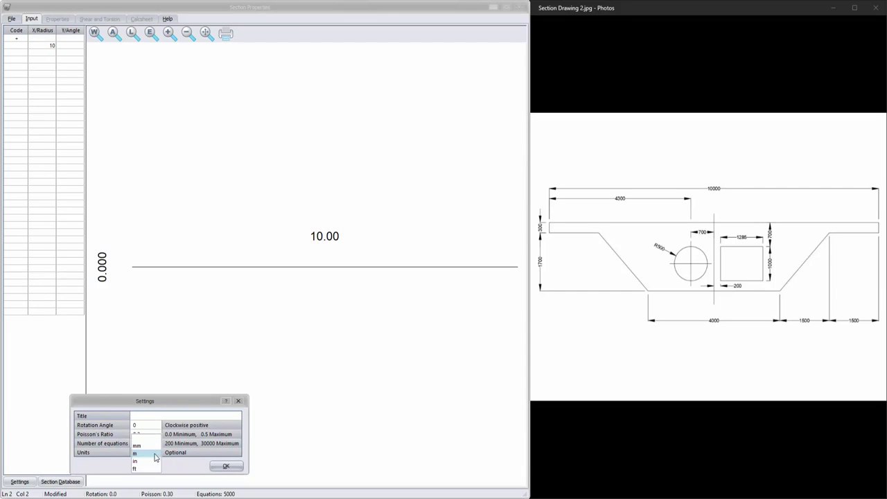
pyautogui.click(238, 402)
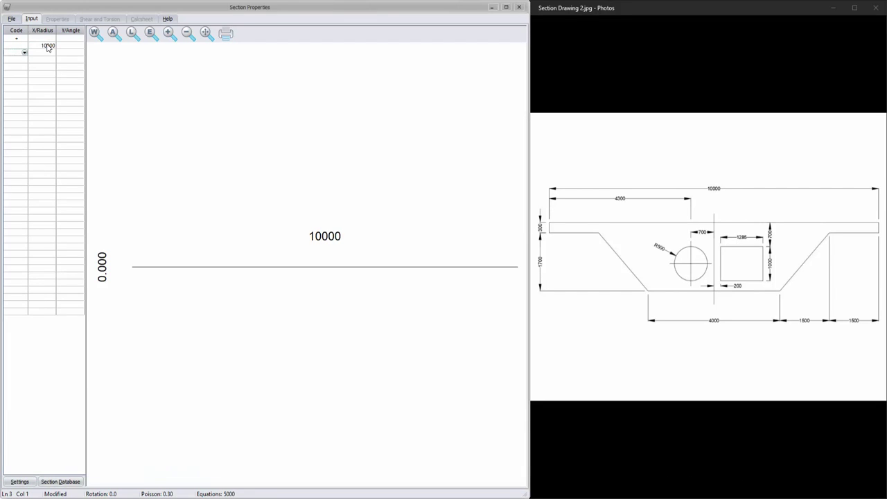
pyautogui.click(48, 53)
# Enter outline offsets Y 300, X -1500, then X -1500 / Y -1700 for the sloping web.
pyautogui.write('300')
pyautogui.press('Return')
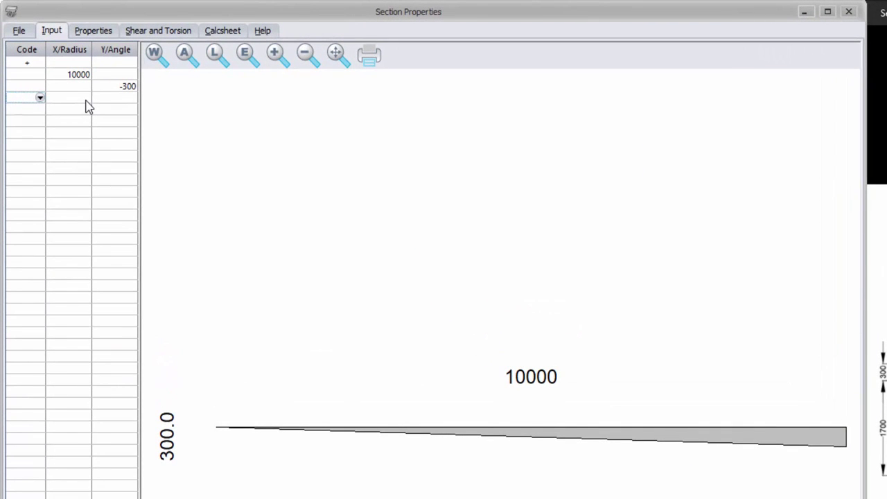
pyautogui.click(86, 101)
pyautogui.write('-1500')
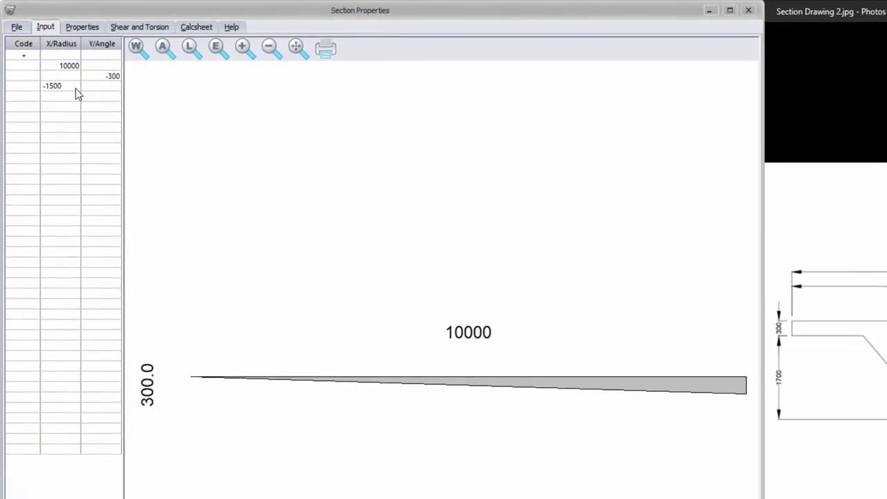
pyautogui.press('Return')
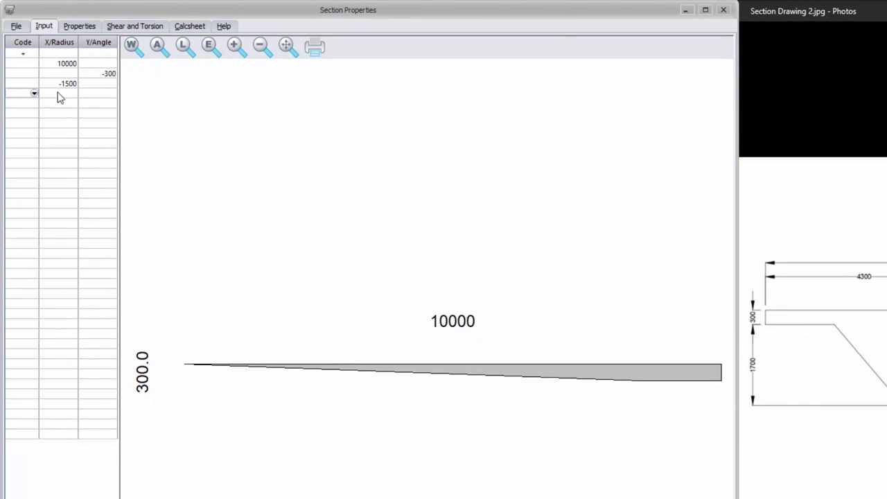
pyautogui.click(63, 97)
pyautogui.write('-1500')
pyautogui.click(97, 99)
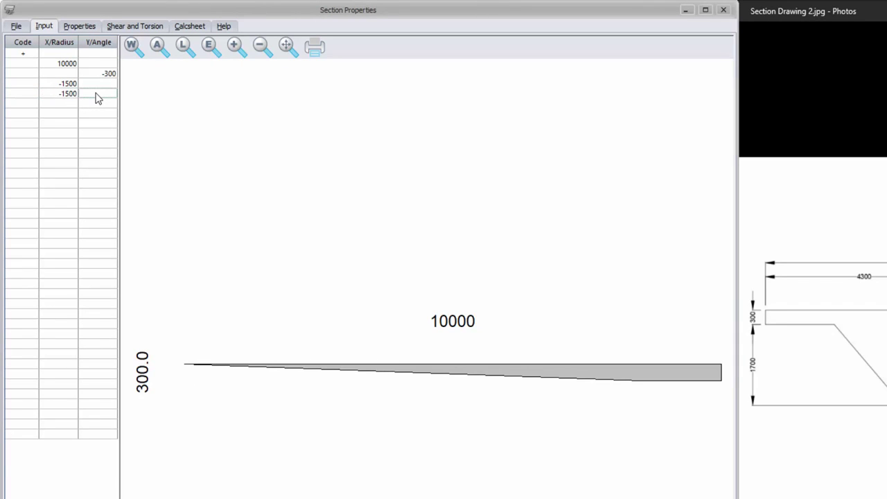
pyautogui.write('-1700')
pyautogui.press('Tab')
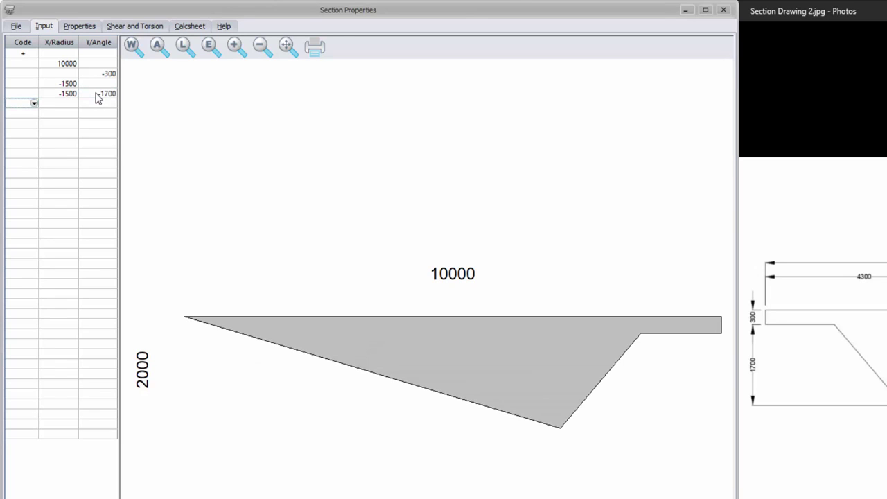
# Add offsets X -4000, X -1500 / Y 1700 and X -1500 to close the outline.
pyautogui.click(71, 104)
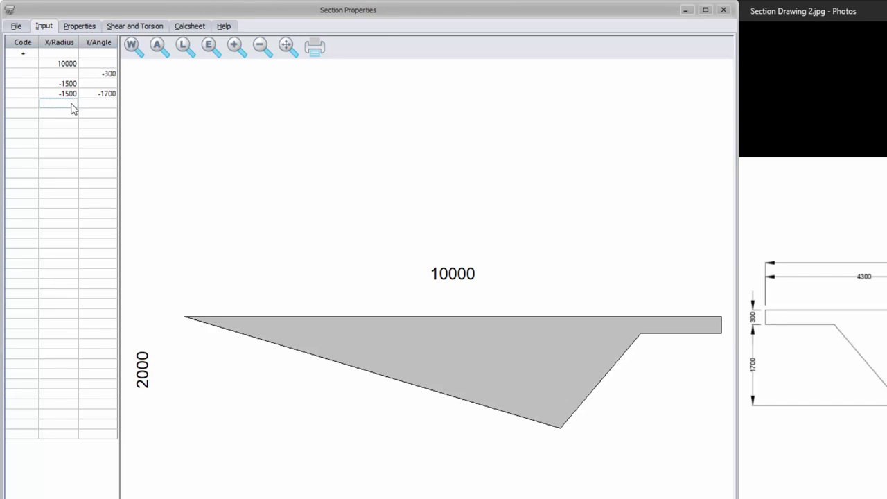
pyautogui.write('-4000')
pyautogui.press('Tab')
pyautogui.click(72, 112)
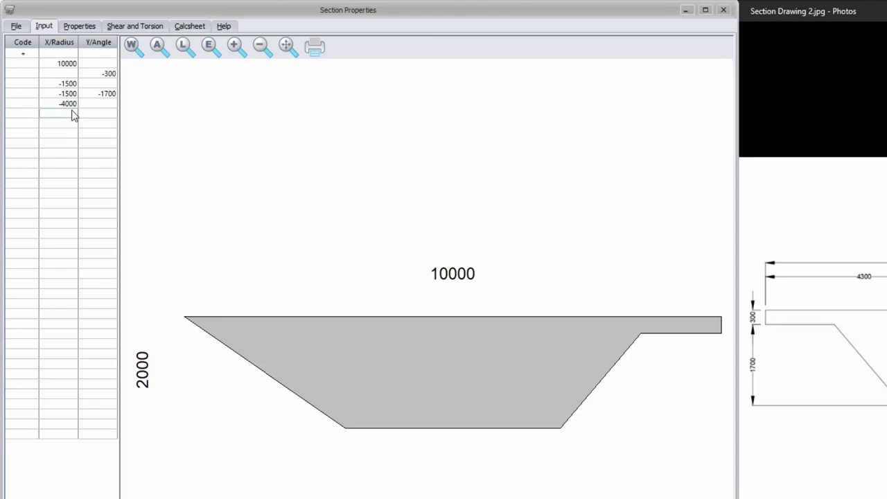
pyautogui.write('-1500')
pyautogui.press('Tab')
pyautogui.click(91, 114)
pyautogui.write('1700')
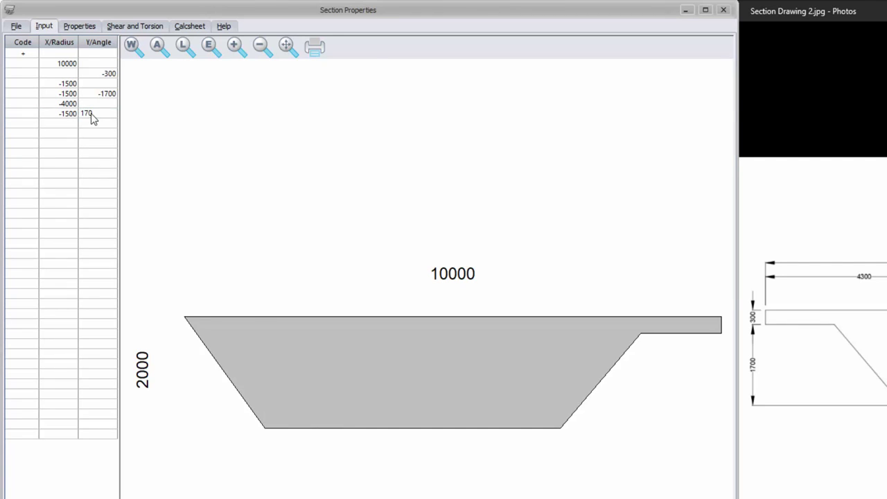
pyautogui.press('Tab')
pyautogui.click(67, 124)
pyautogui.write('-1500')
pyautogui.press('Tab')
pyautogui.click(52, 142)
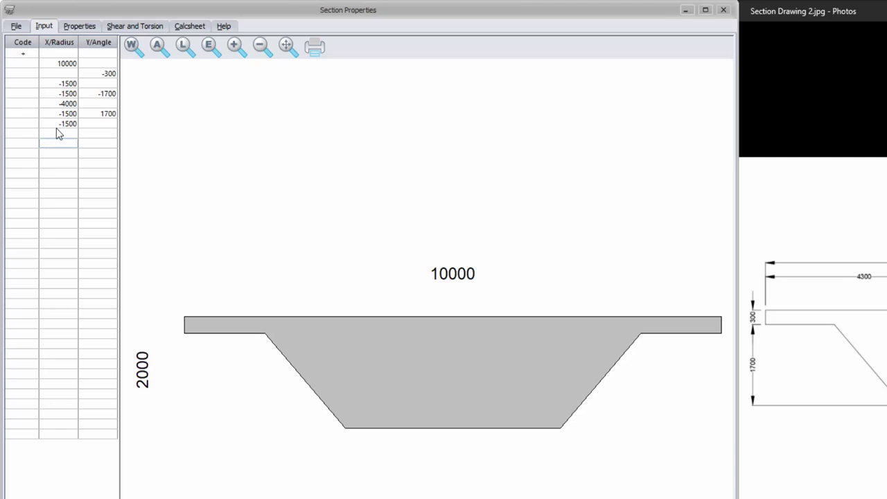
# Add a '-' void row located at X 4300, Y -1200.
pyautogui.click(26, 143)
pyautogui.click(34, 144)
pyautogui.click(12, 177)
pyautogui.click(57, 145)
pyautogui.write('4300')
pyautogui.click(97, 146)
pyautogui.write('-1200')
pyautogui.click(78, 158)
# Add a 'C' row with radius 500 to form the circular void.
pyautogui.click(31, 155)
pyautogui.click(34, 153)
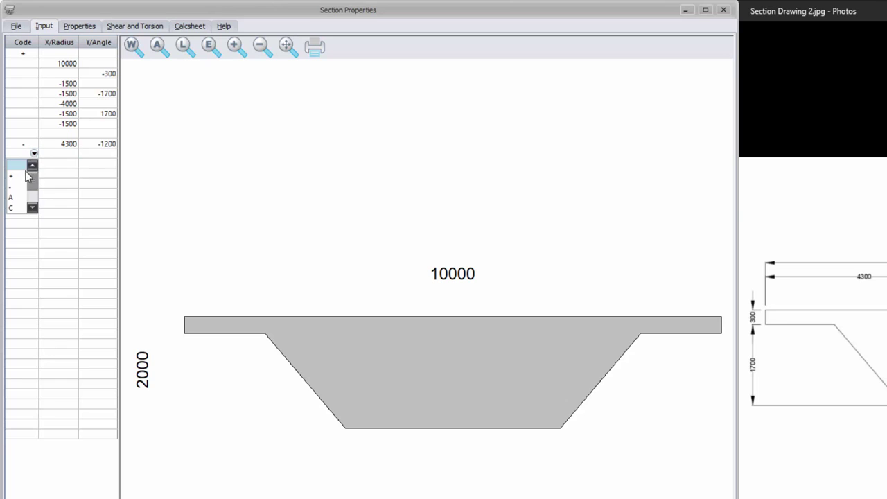
pyautogui.click(10, 207)
pyautogui.click(64, 155)
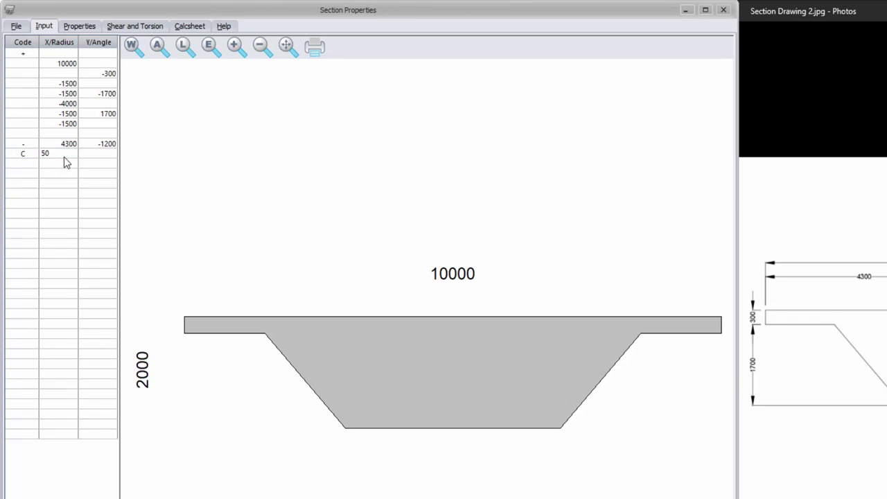
pyautogui.write('500')
pyautogui.press('Return')
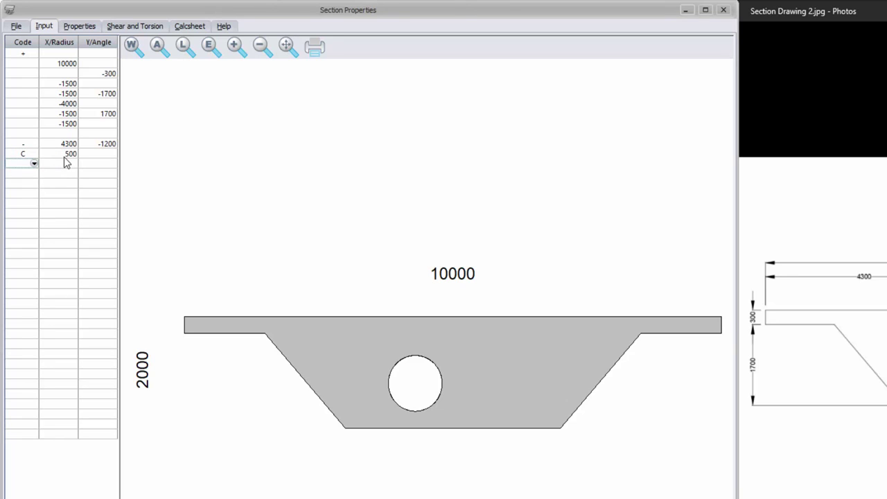
pyautogui.click(30, 183)
pyautogui.click(31, 174)
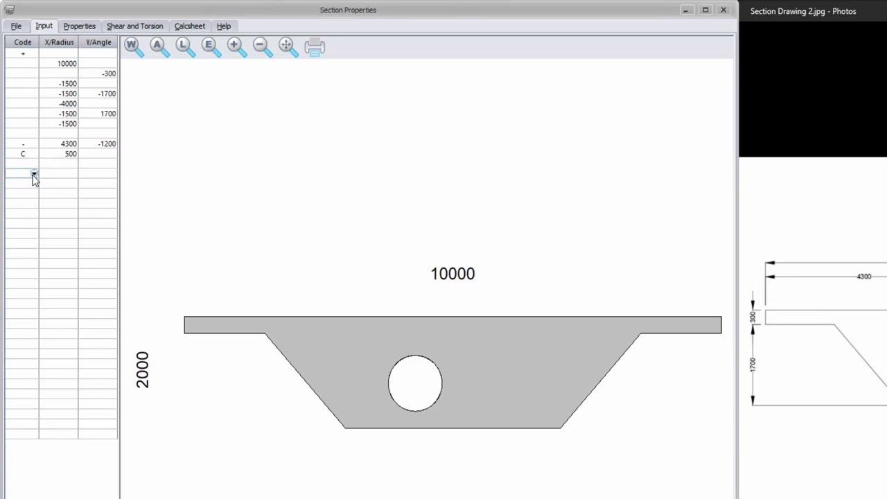
pyautogui.click(34, 174)
# Define a rectangular void starting at 5200, -700 with offsets 1285, -1000 and -1285.
pyautogui.click(53, 177)
pyautogui.write('5200')
pyautogui.click(93, 175)
pyautogui.write('-700')
pyautogui.click(63, 186)
pyautogui.write('1285')
pyautogui.press('Return')
pyautogui.click(113, 196)
pyautogui.write('-1000')
pyautogui.press('Return')
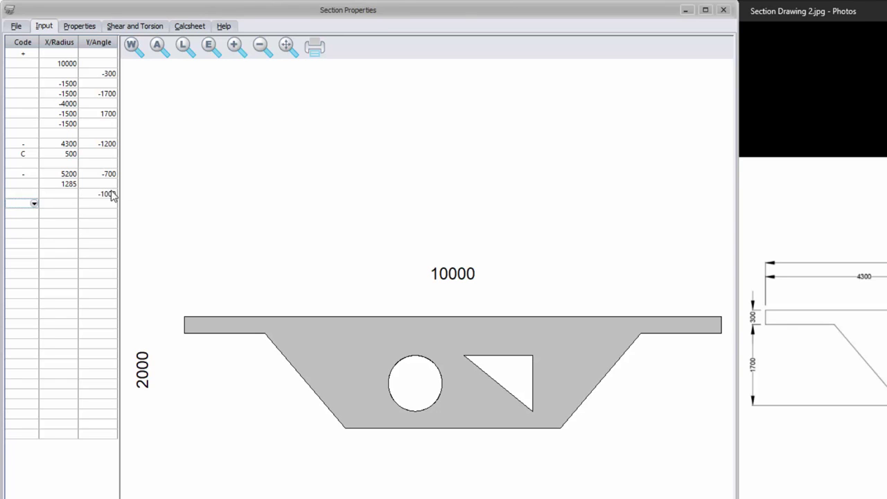
pyautogui.click(76, 204)
pyautogui.write('-1285')
pyautogui.press('Return')
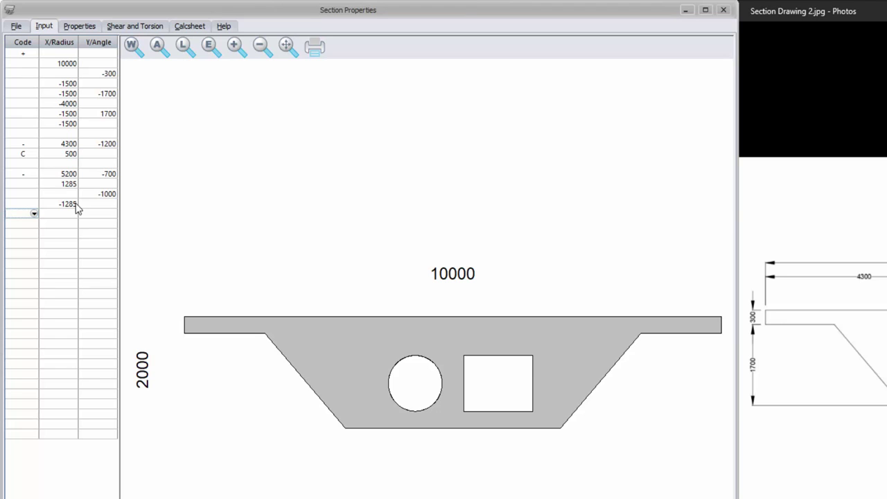
# Calculate the section properties (area 10.280E6 mm²) and review the shear and torsion results.
pyautogui.click(75, 29)
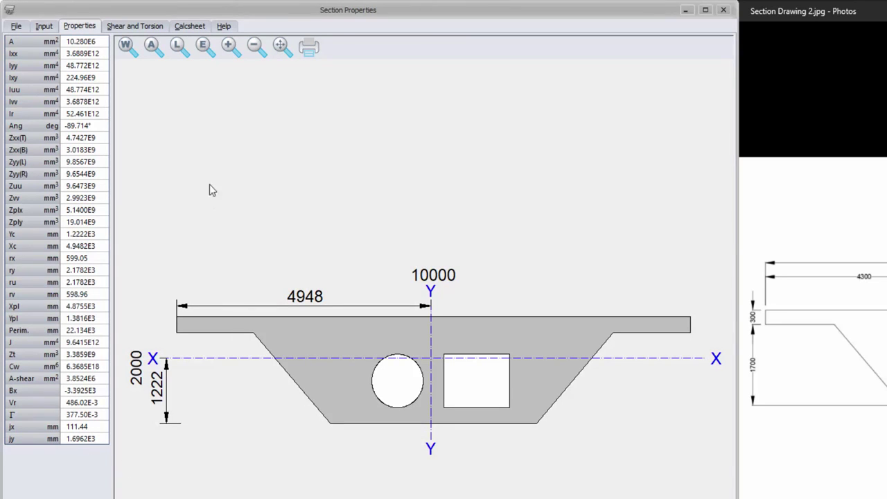
pyautogui.click(136, 29)
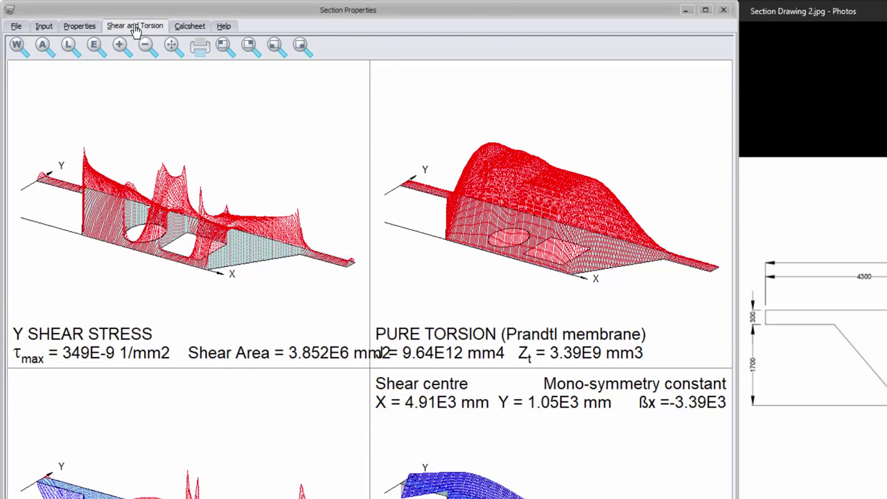
pyautogui.click(188, 26)
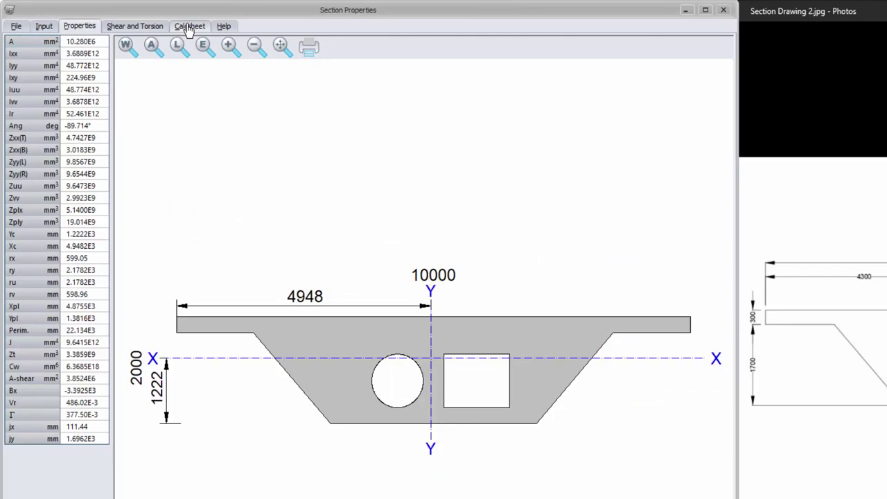
pyautogui.click(44, 26)
pyautogui.click(15, 27)
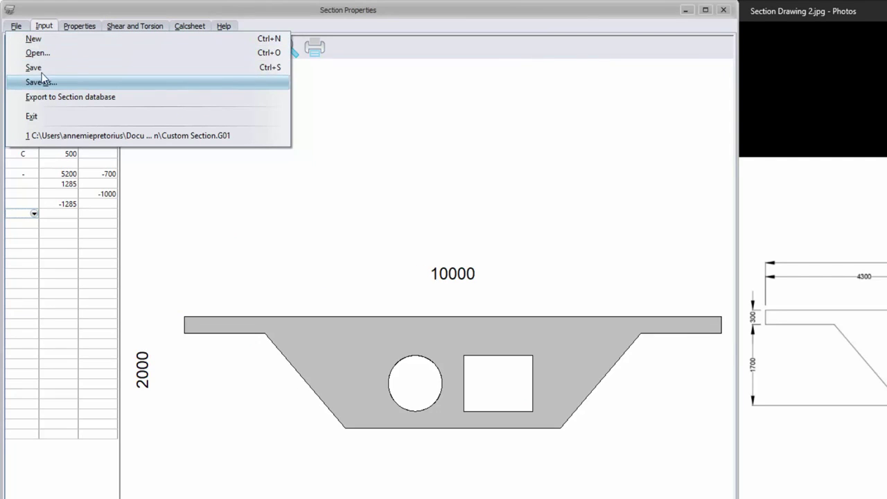
# Export the section to the database as 'Custom Section' under Custom concrete profiles.
pyautogui.click(69, 98)
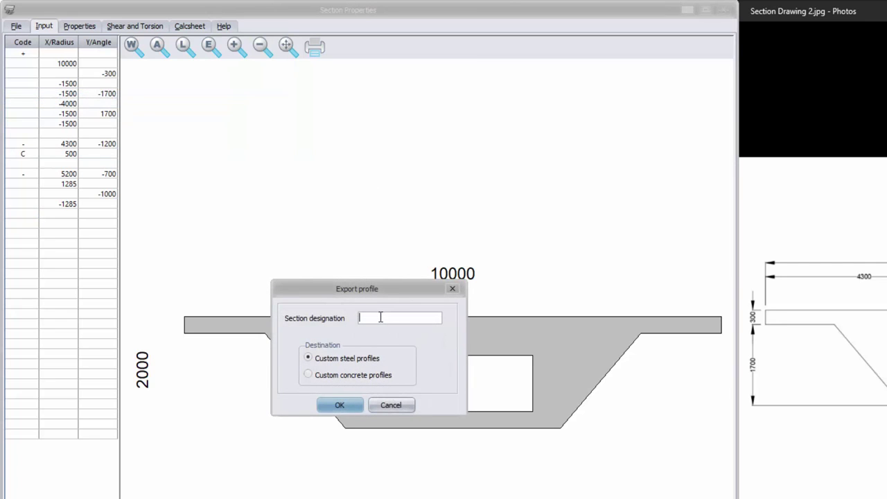
pyautogui.write('Custom Section')
pyautogui.click(386, 377)
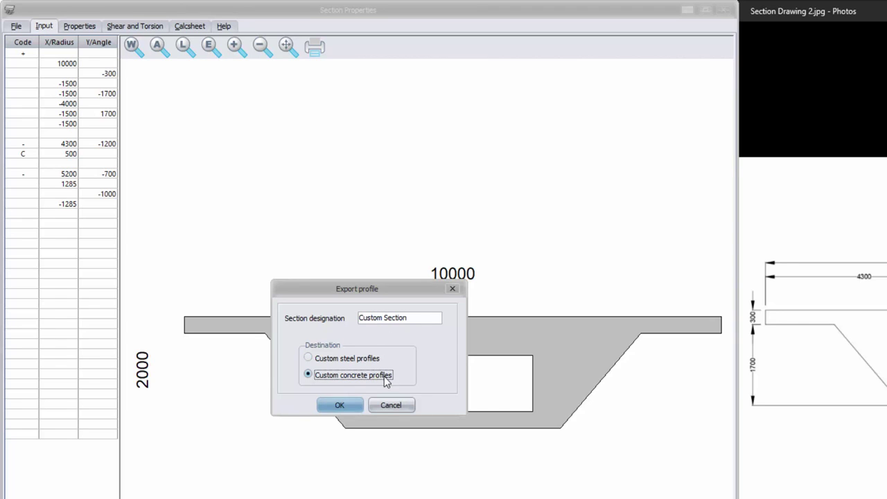
pyautogui.click(342, 402)
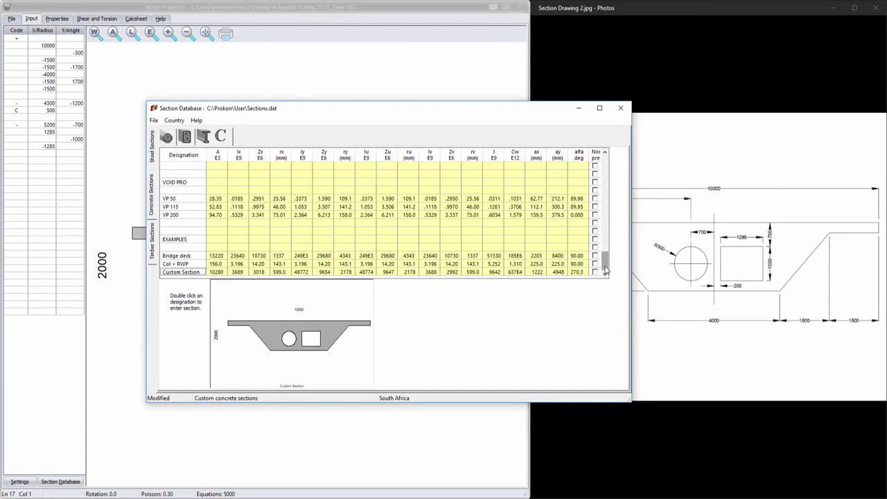
# Review the Custom Section entry, then close the Section Database and save the changes.
pyautogui.click(183, 264)
pyautogui.click(185, 272)
pyautogui.click(619, 110)
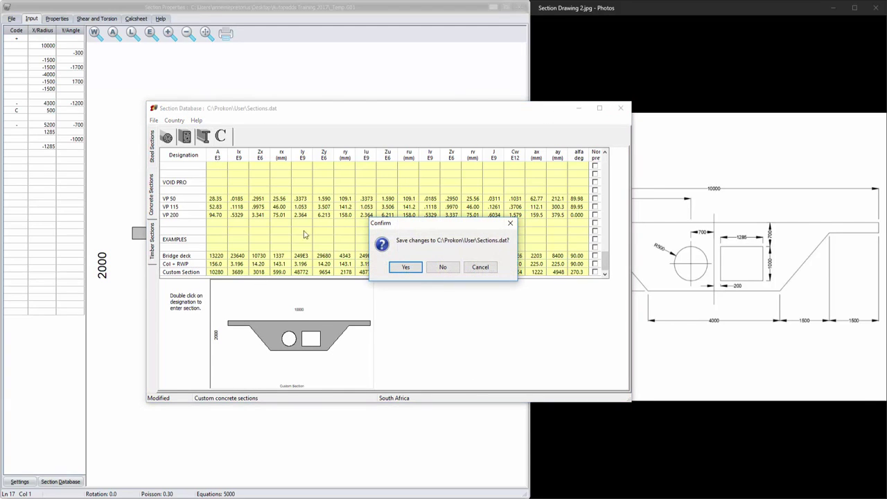
pyautogui.click(406, 267)
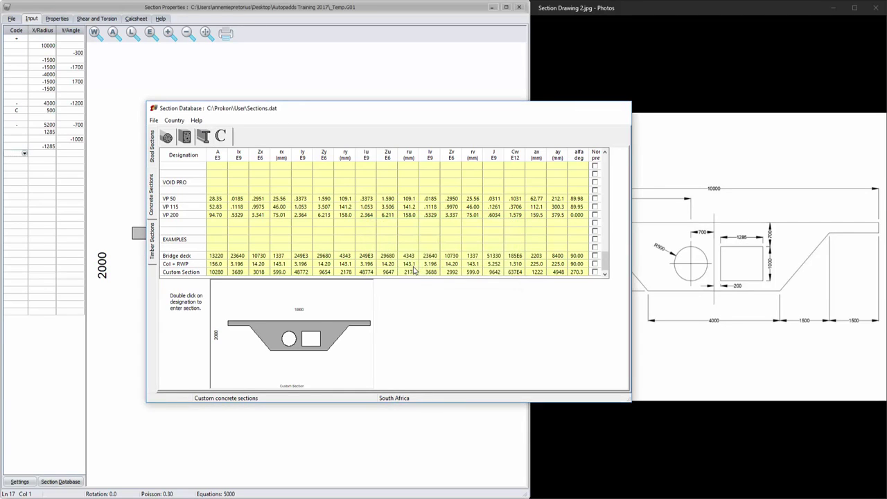